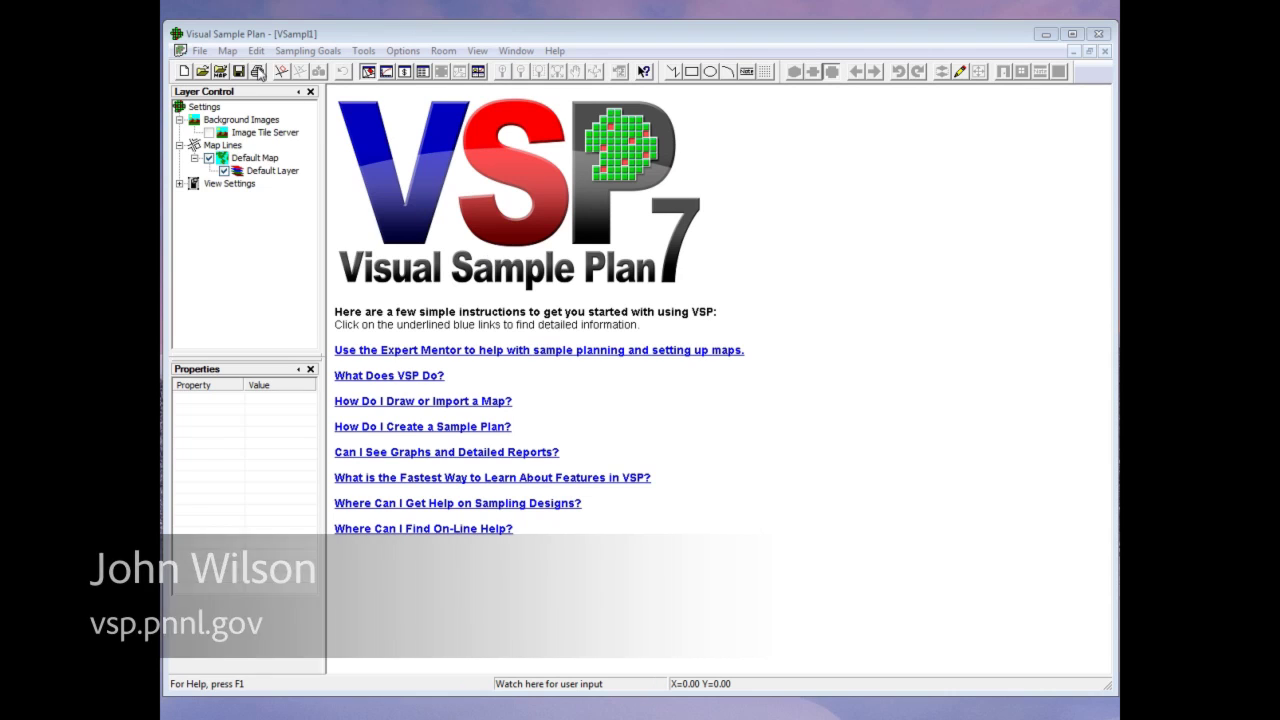
Step: Start a map load, filter the file list to DXF files, and select Millsite.dxf
left_click(229, 52)
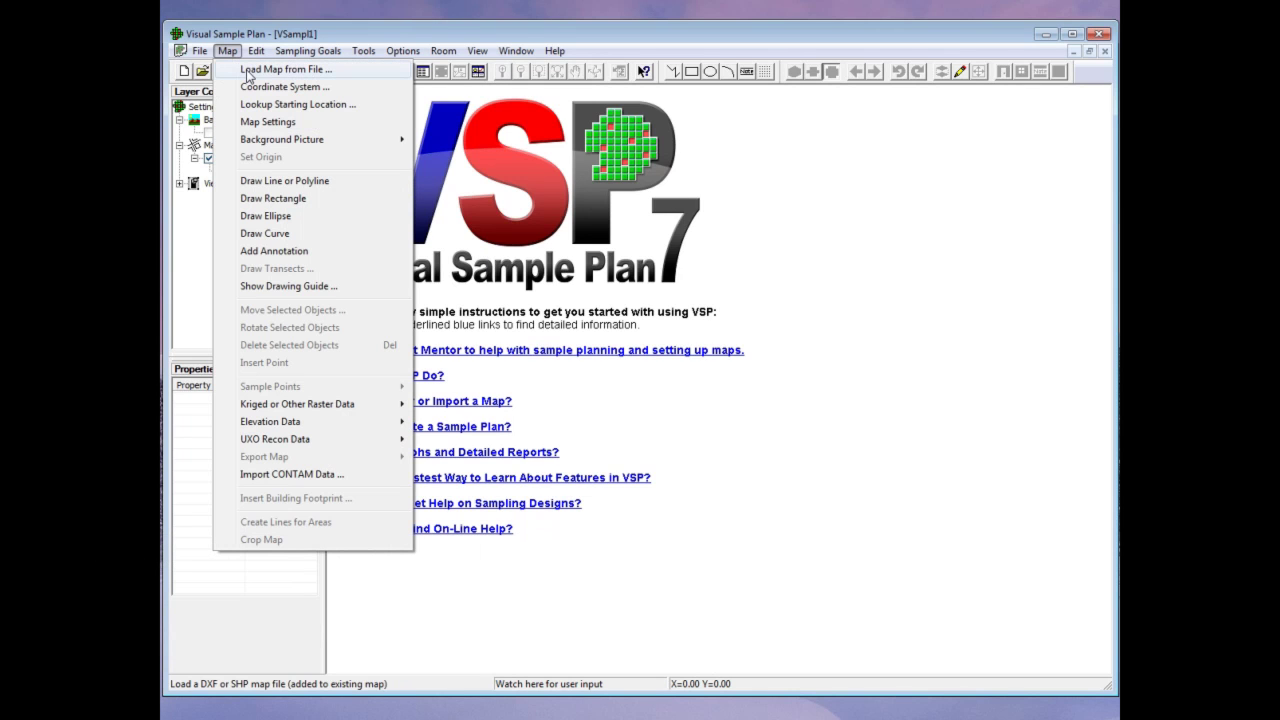
left_click(240, 48)
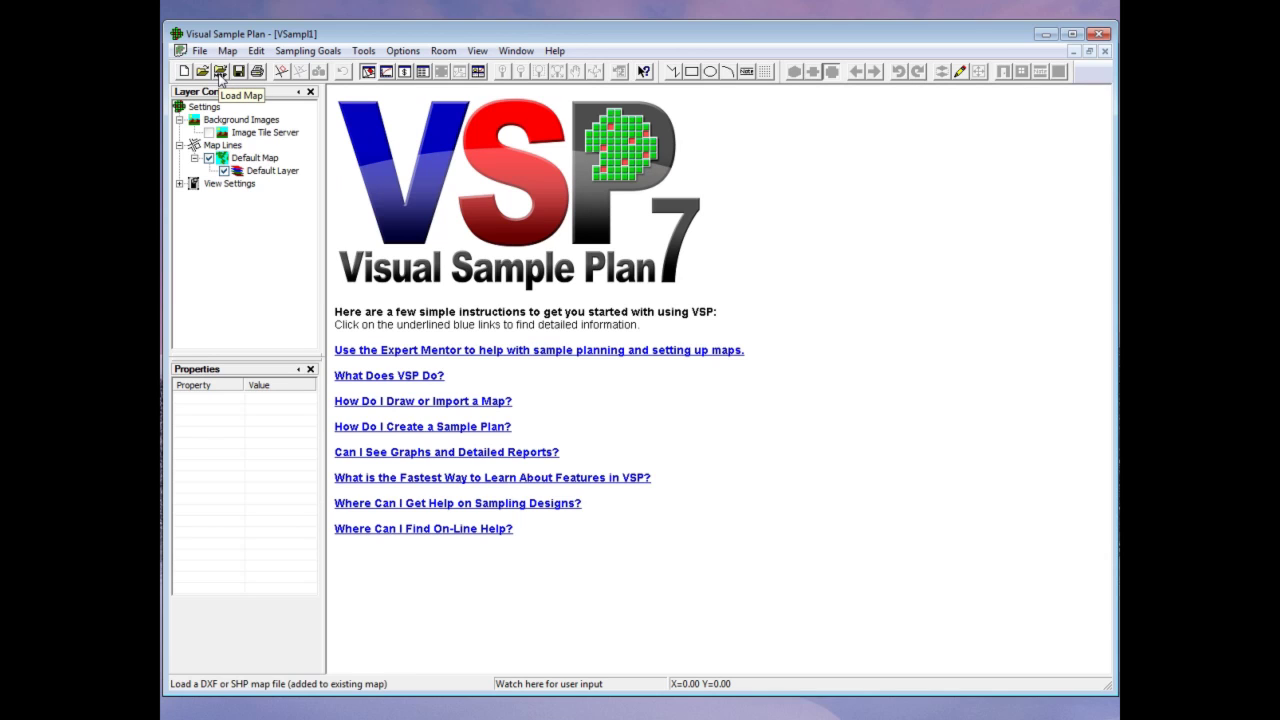
left_click(219, 75)
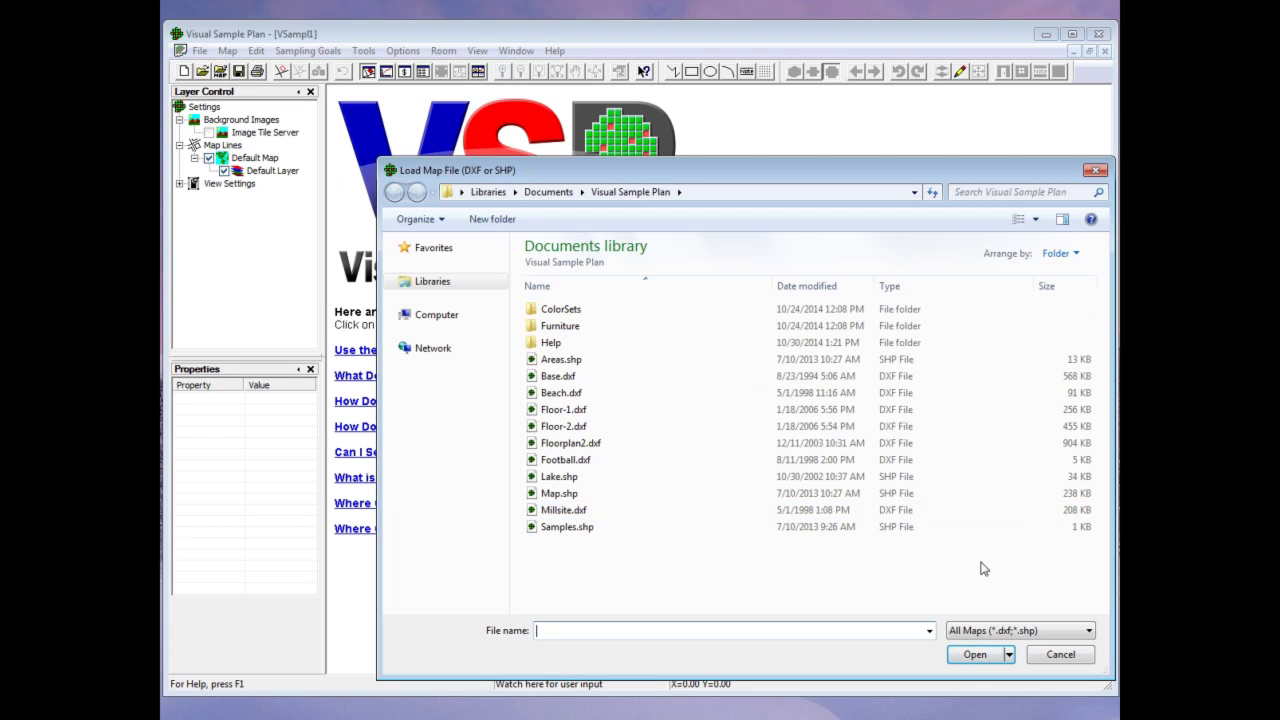
left_click(1040, 632)
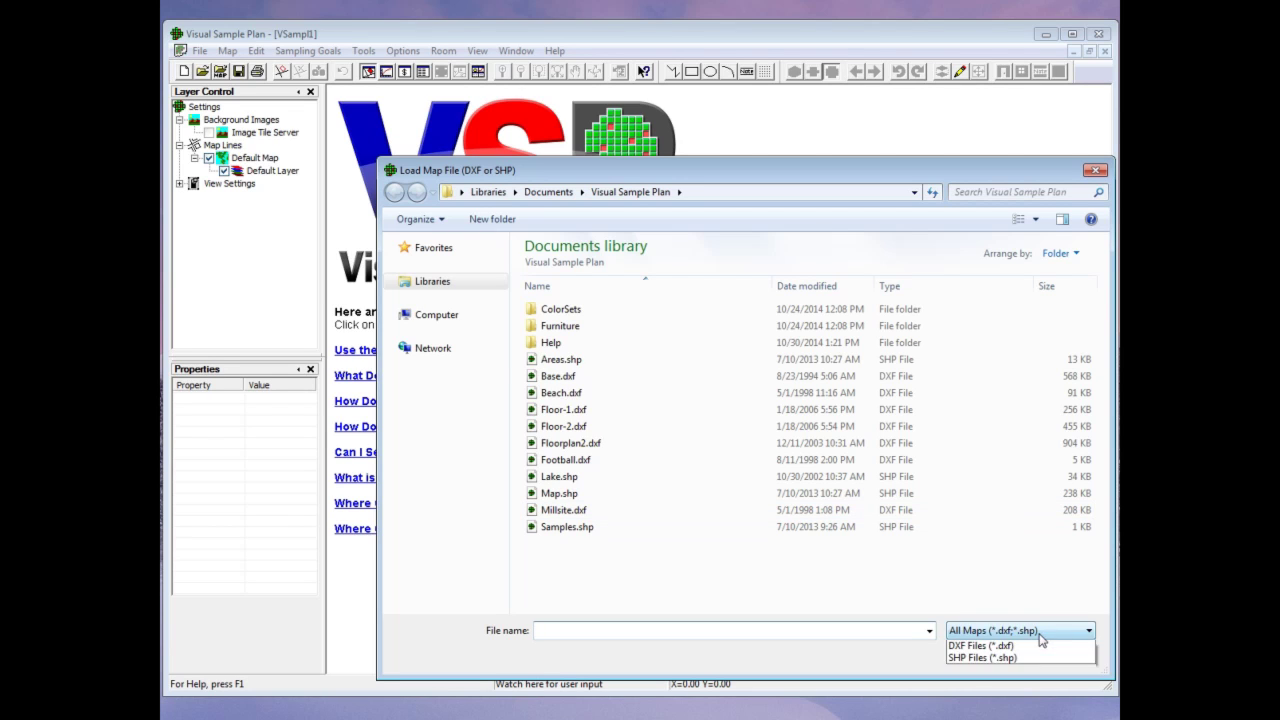
left_click(1015, 659)
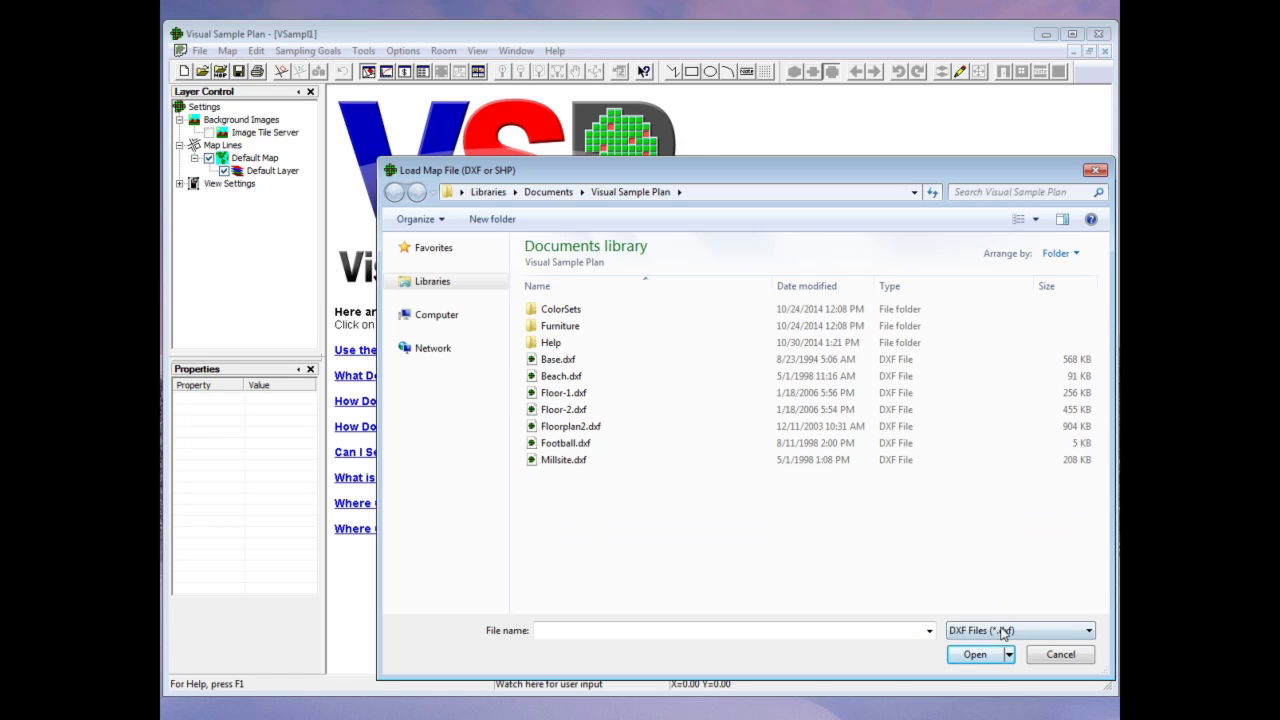
left_click(1002, 630)
left_click(995, 671)
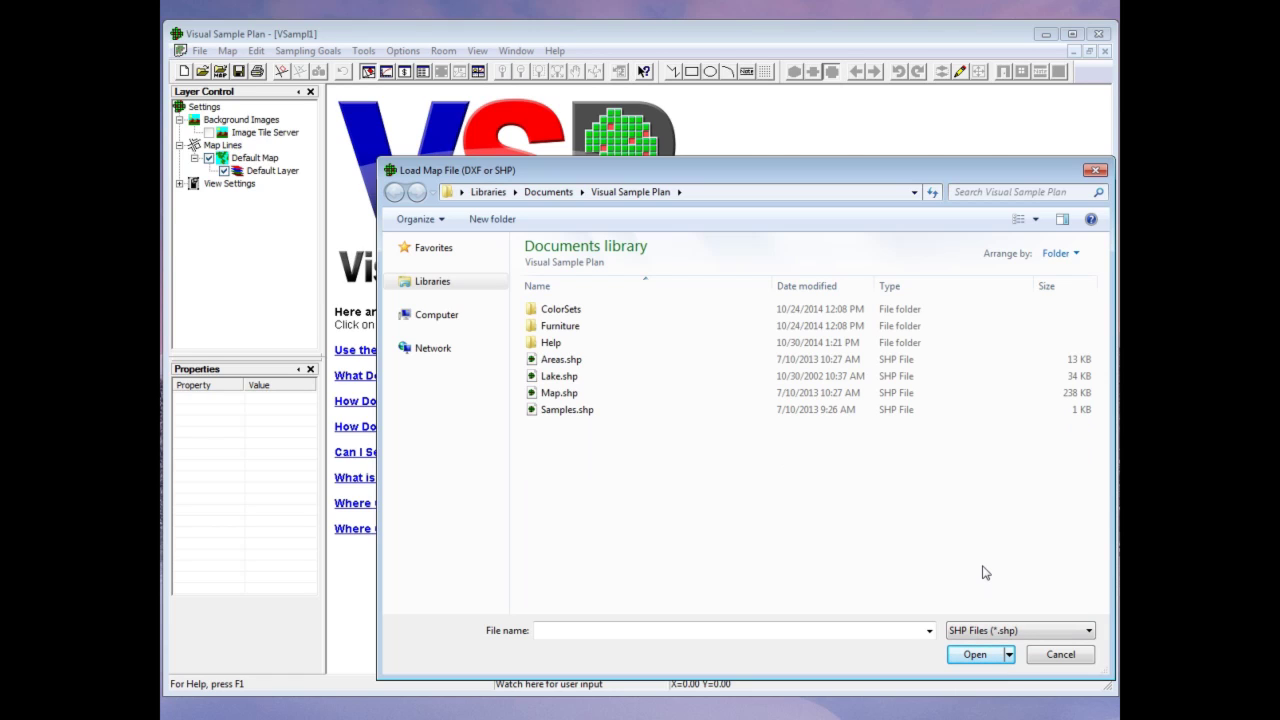
left_click(1013, 634)
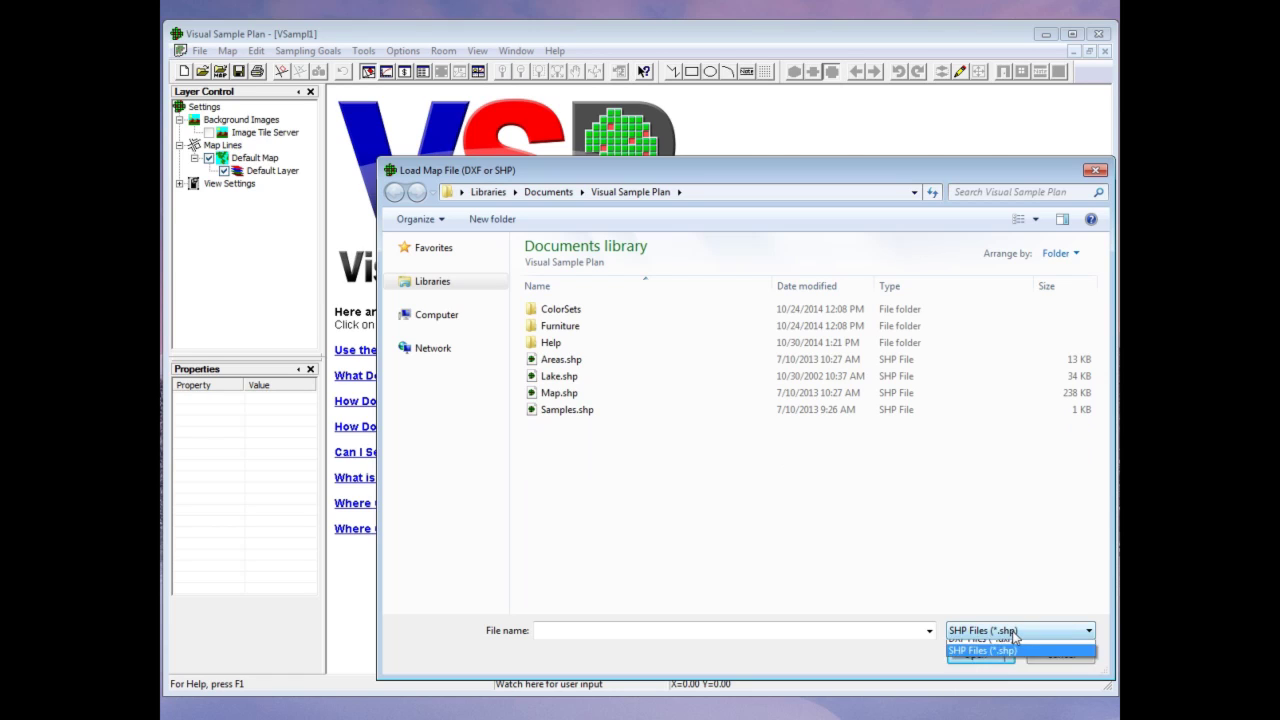
left_click(993, 659)
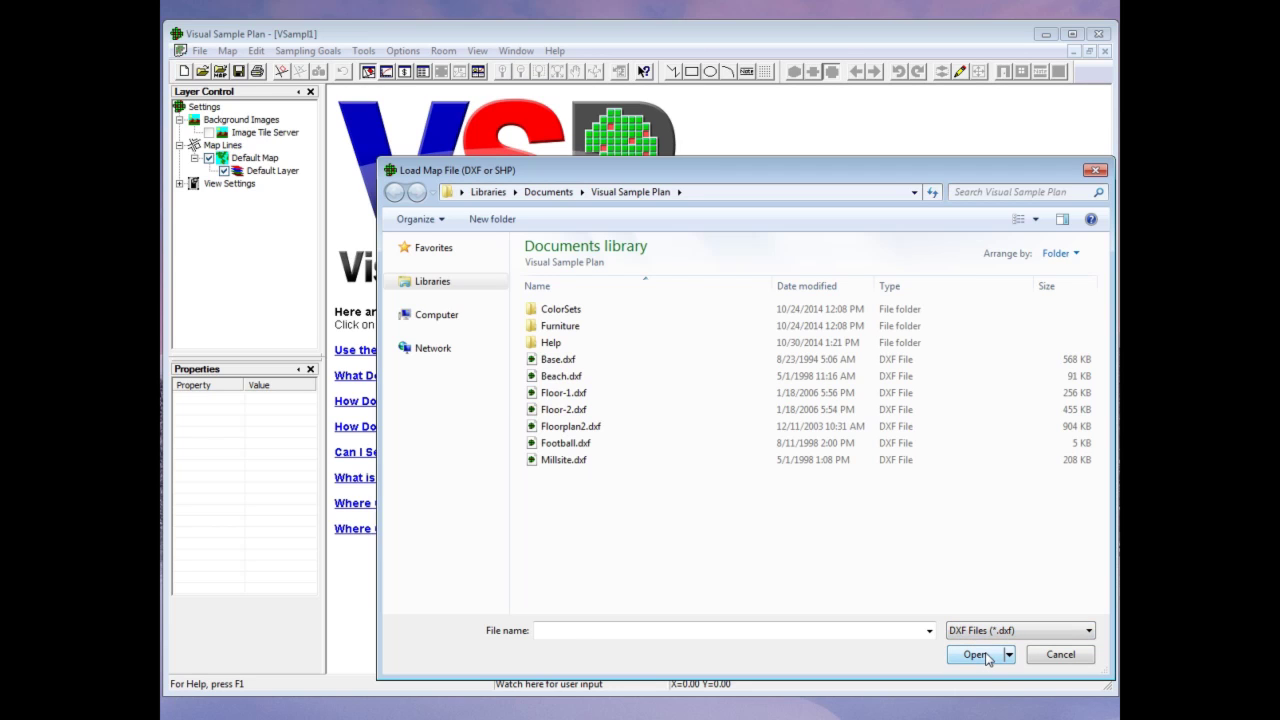
left_click(640, 460)
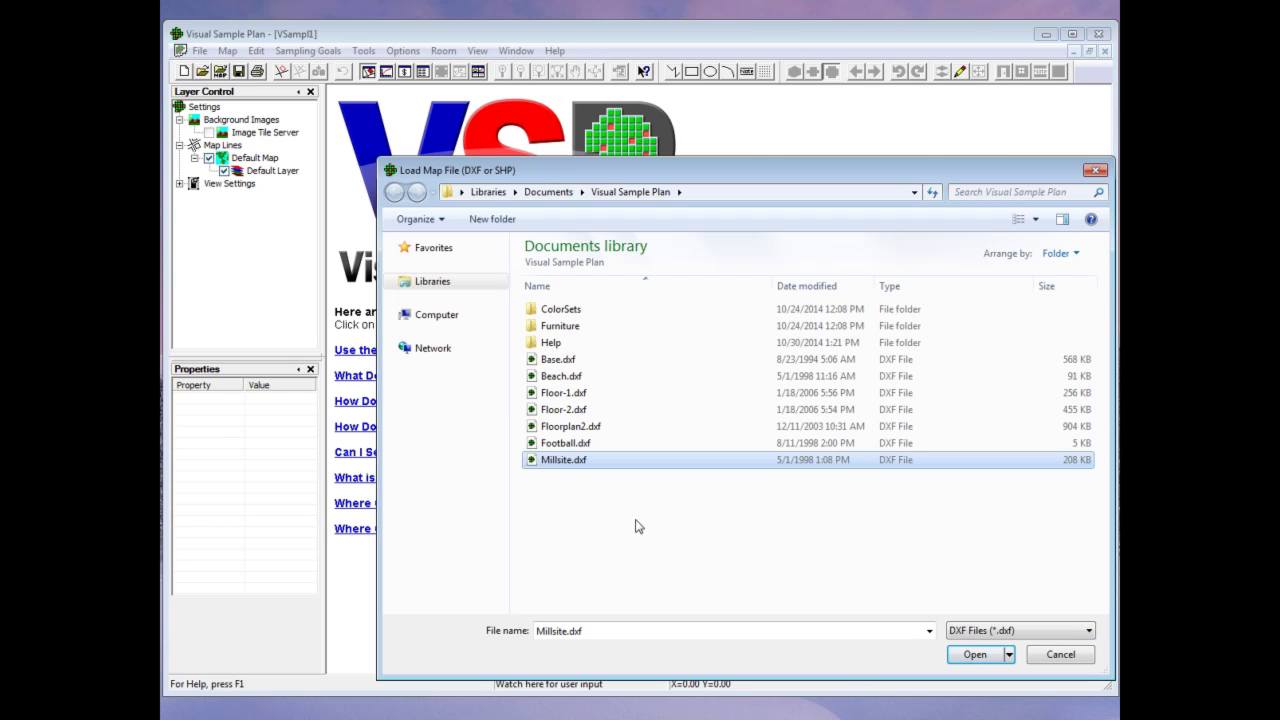
Step: Open Millsite.dxf with all layers and decline loading its text
left_click(975, 655)
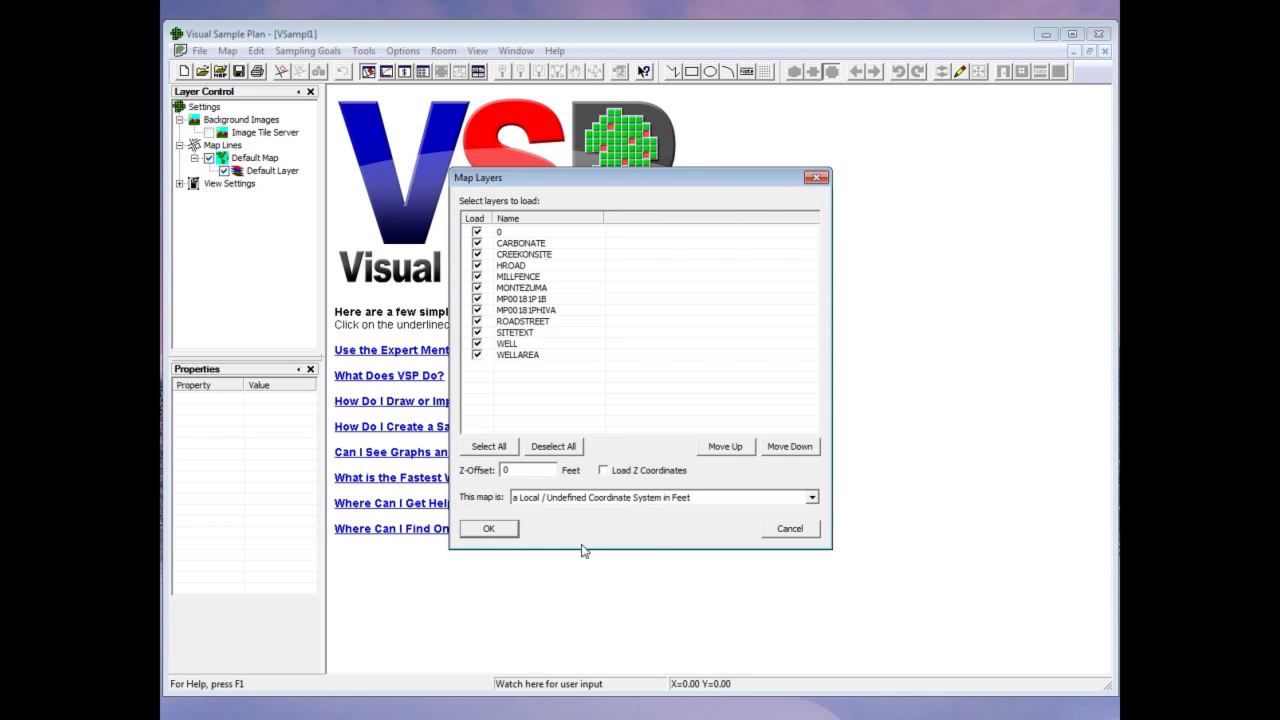
left_click(499, 530)
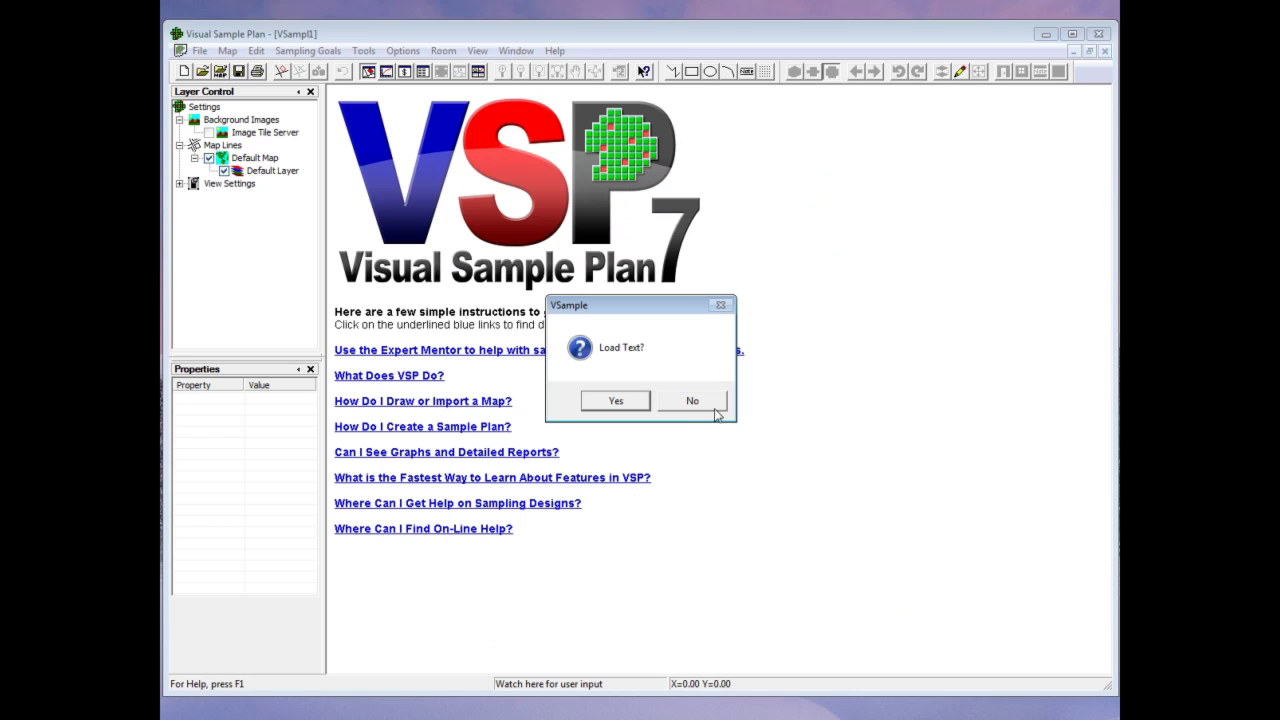
left_click(694, 401)
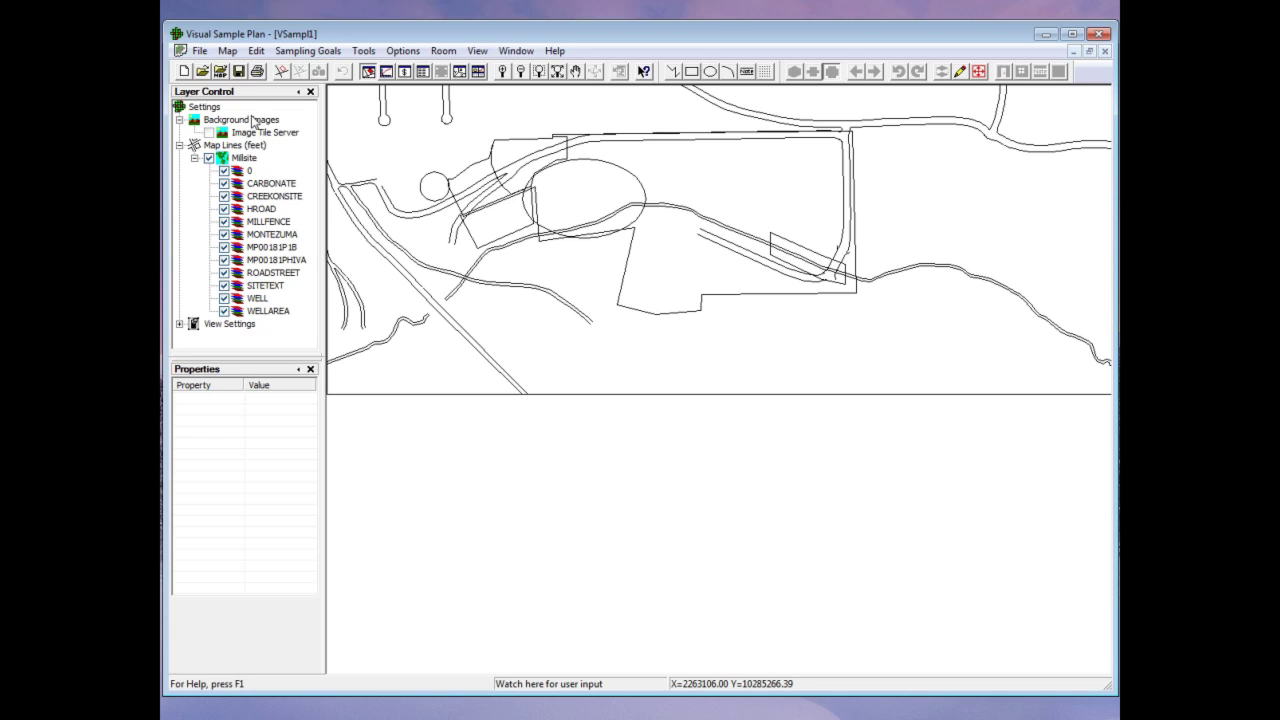
left_click(229, 51)
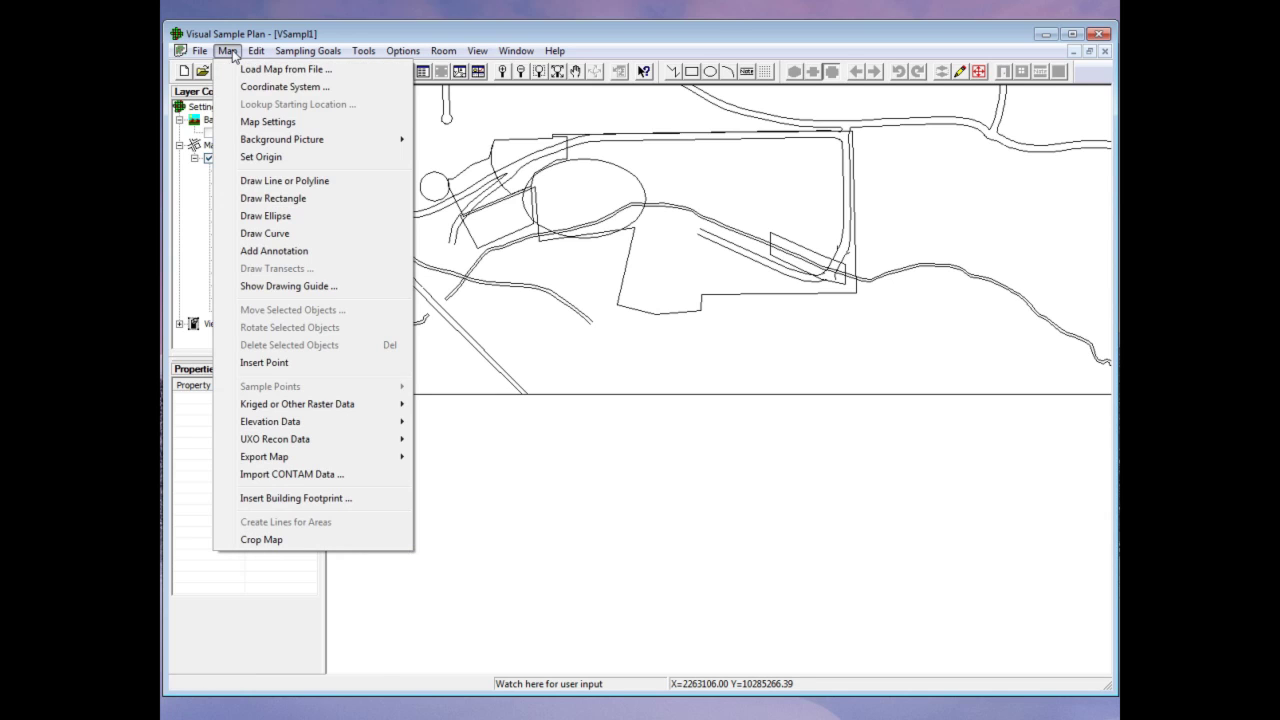
left_click(267, 123)
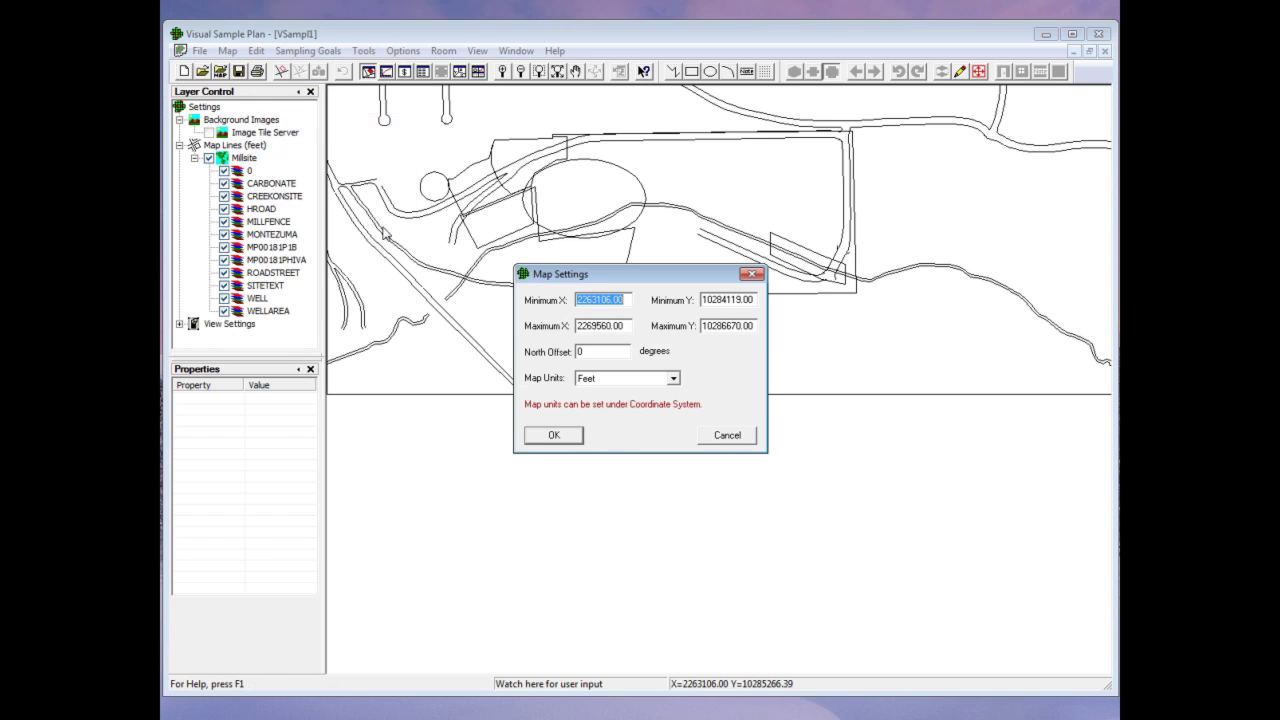
left_click(675, 379)
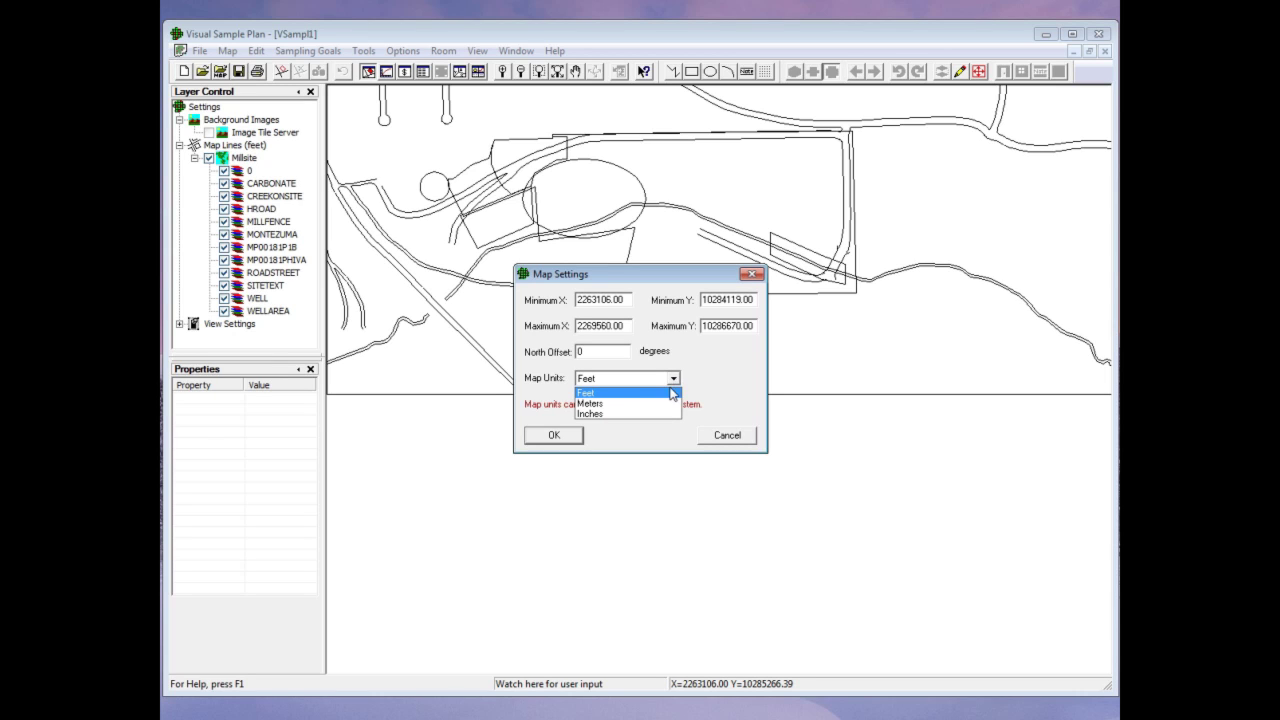
left_click(665, 393)
left_click(556, 437)
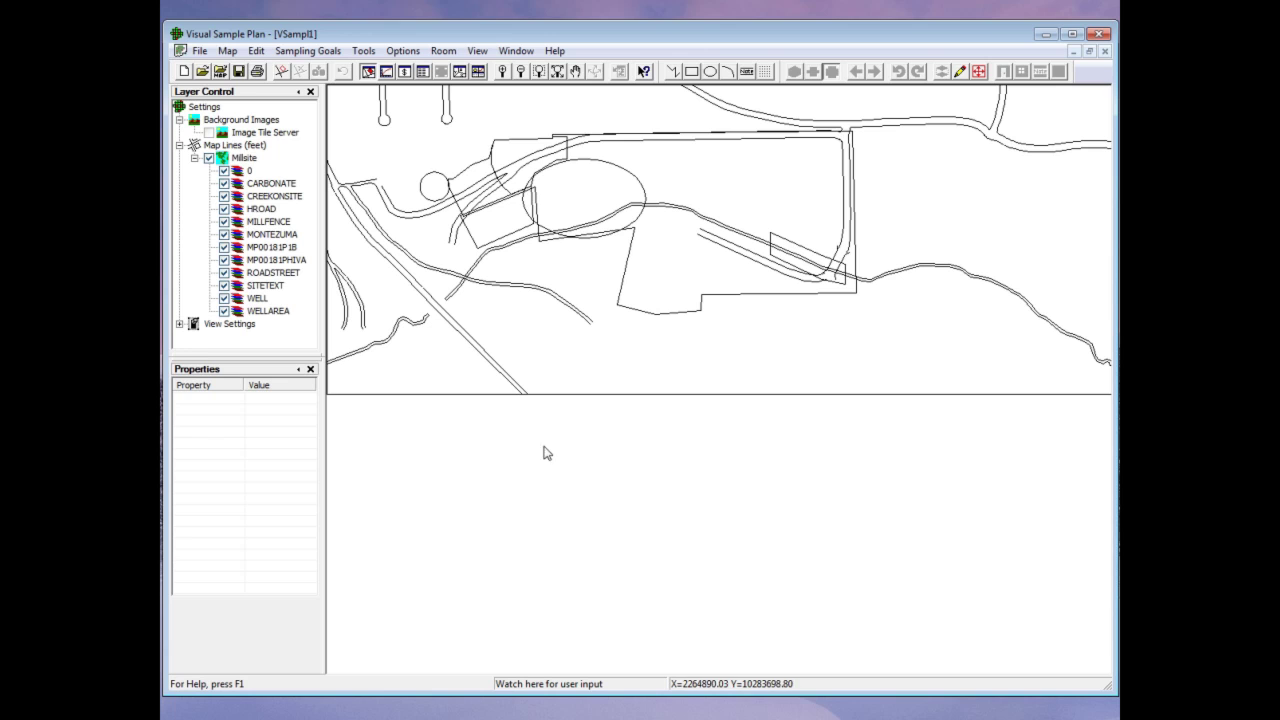
left_click(228, 51)
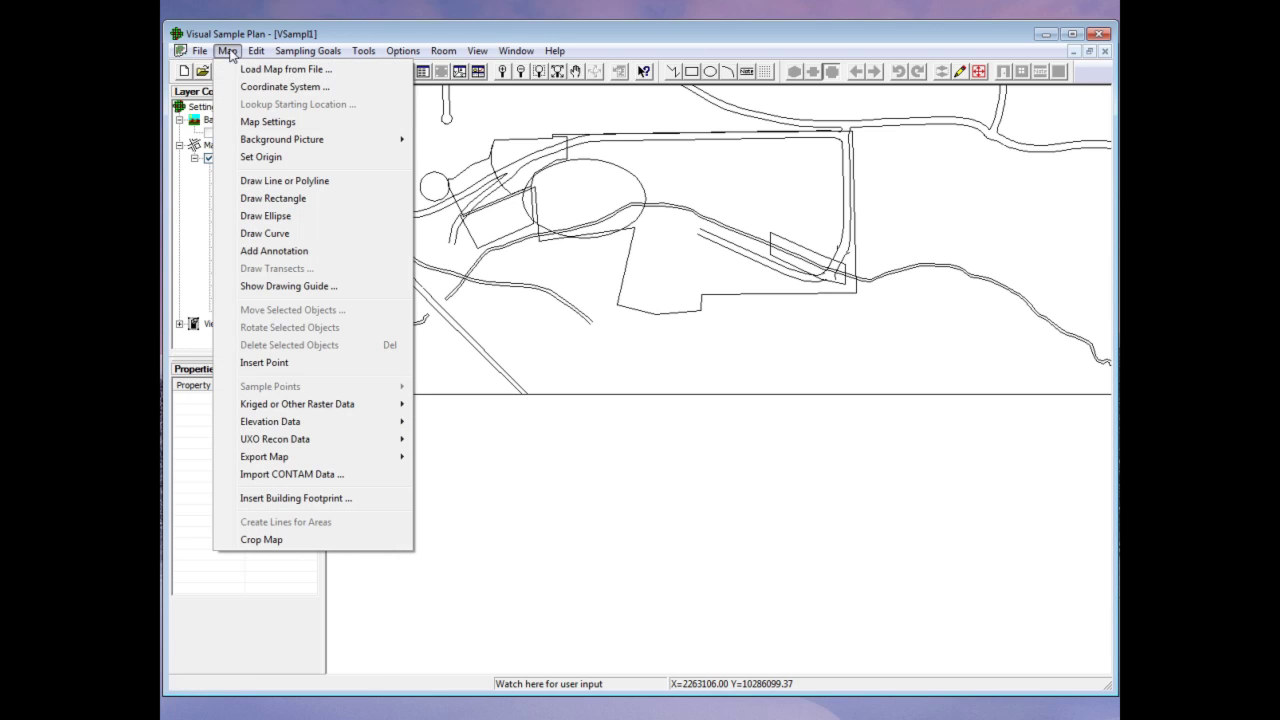
left_click(264, 89)
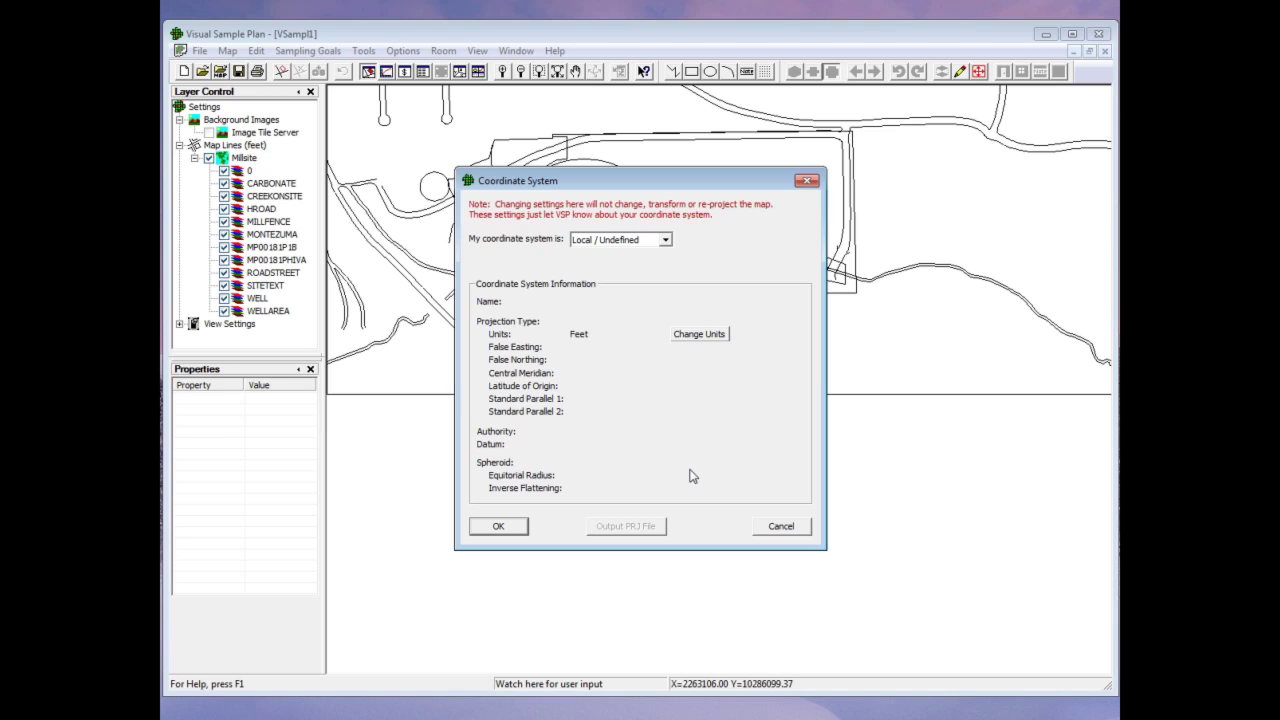
left_click(710, 338)
left_click(709, 340)
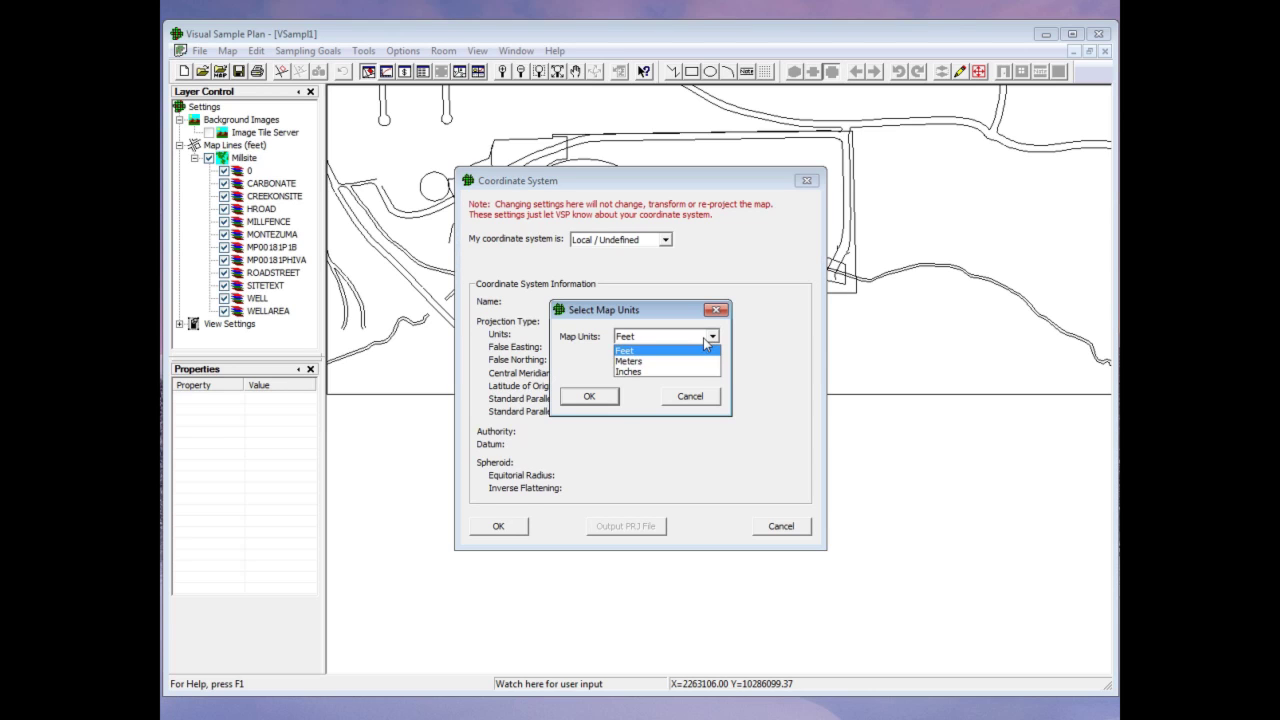
left_click(603, 410)
left_click(600, 400)
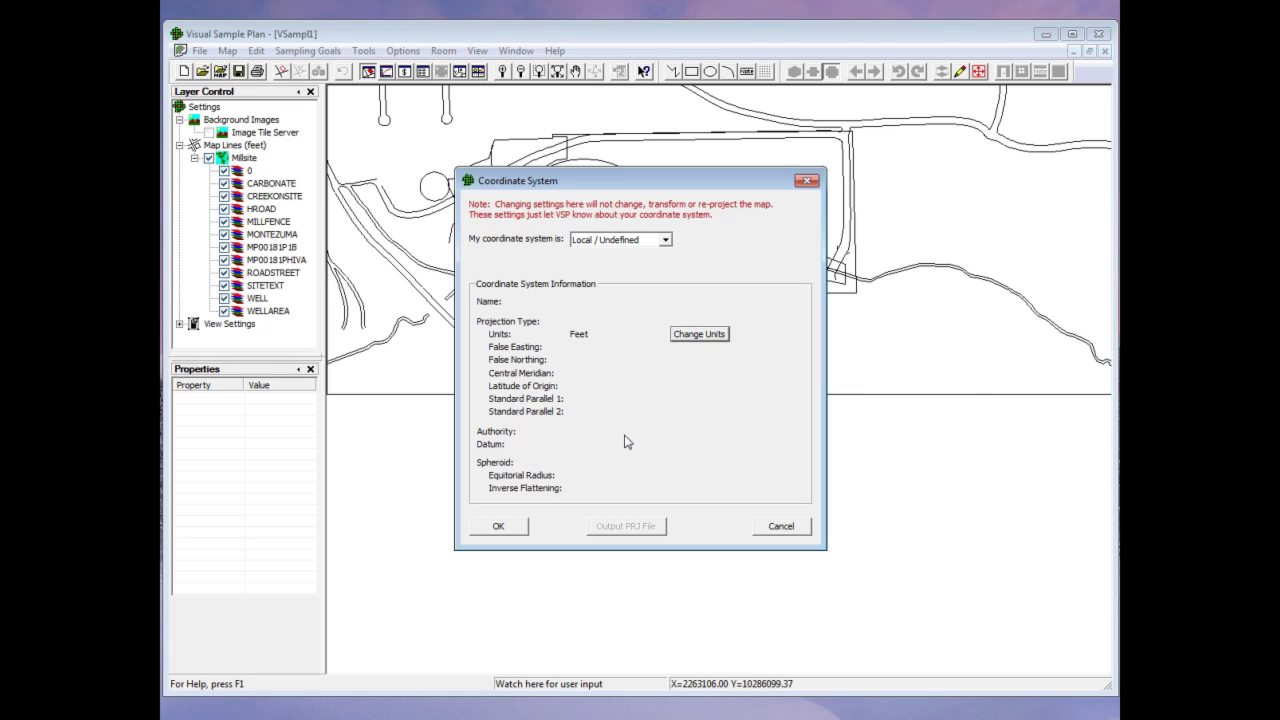
left_click(521, 527)
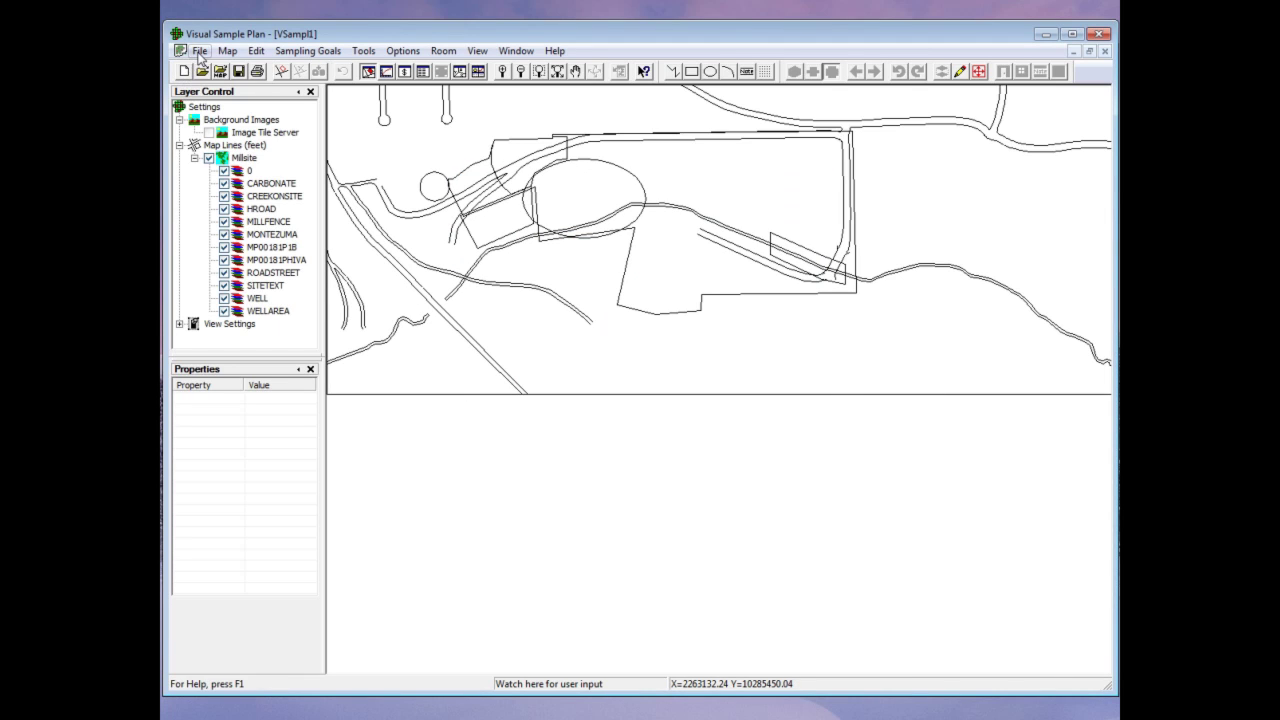
Step: Create a new, empty VSP project
left_click(199, 53)
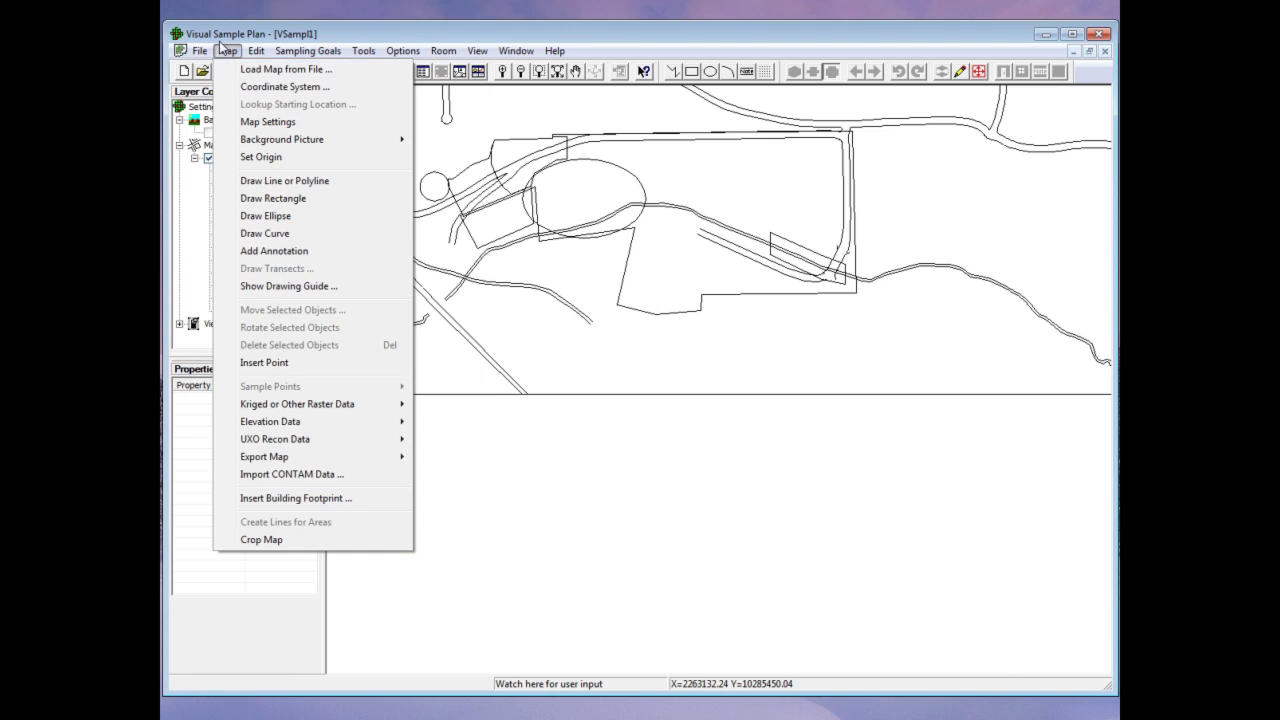
left_click(221, 37)
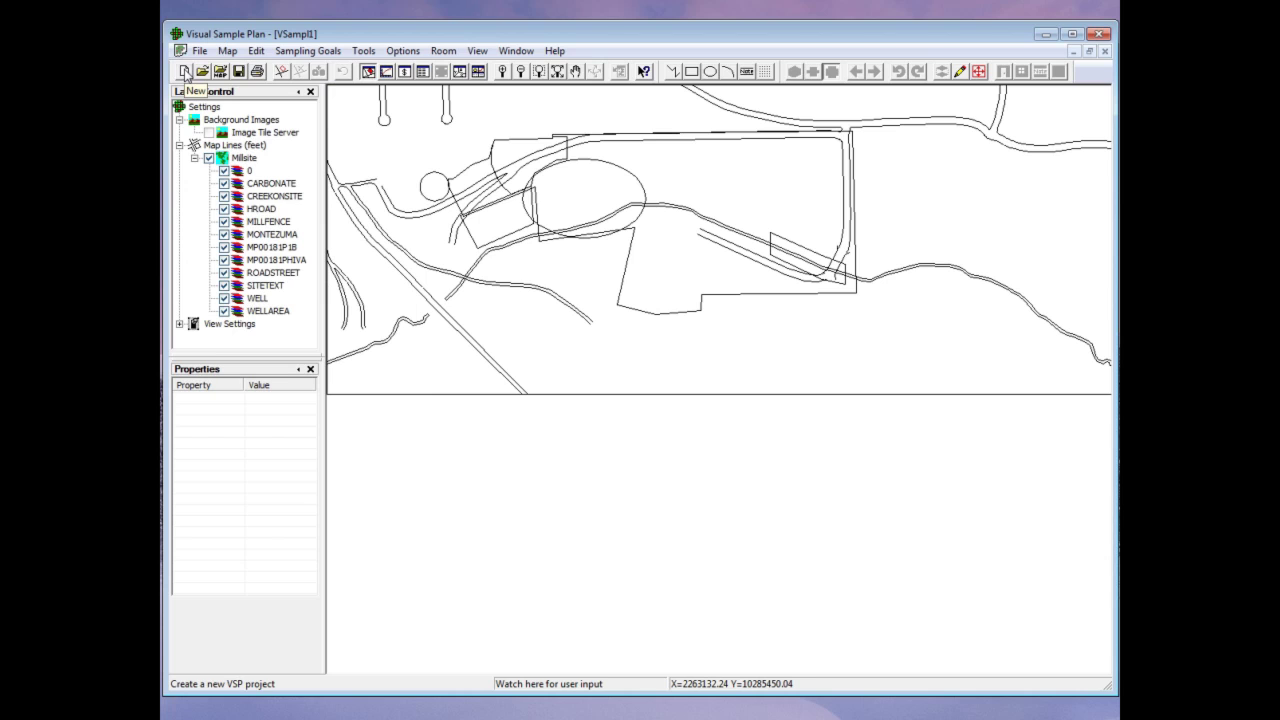
left_click(184, 72)
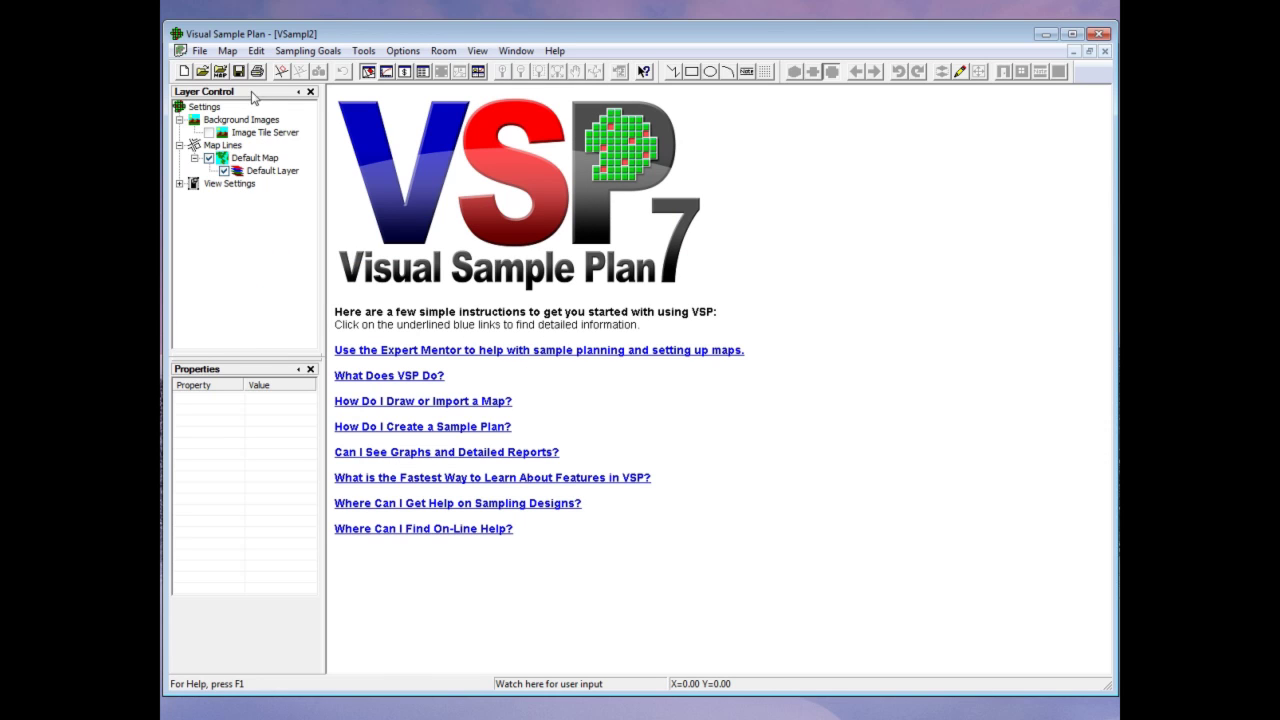
Step: Load Lake.shp into the new project as its map
left_click(220, 72)
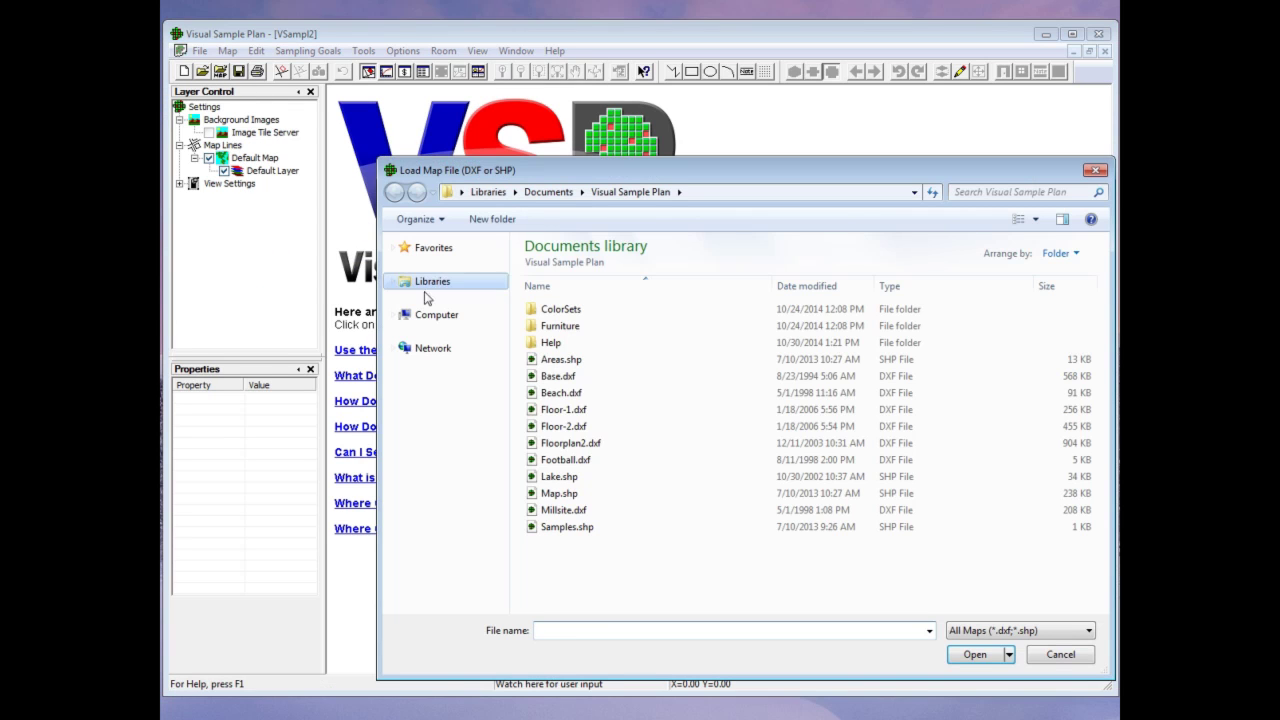
left_click(571, 484)
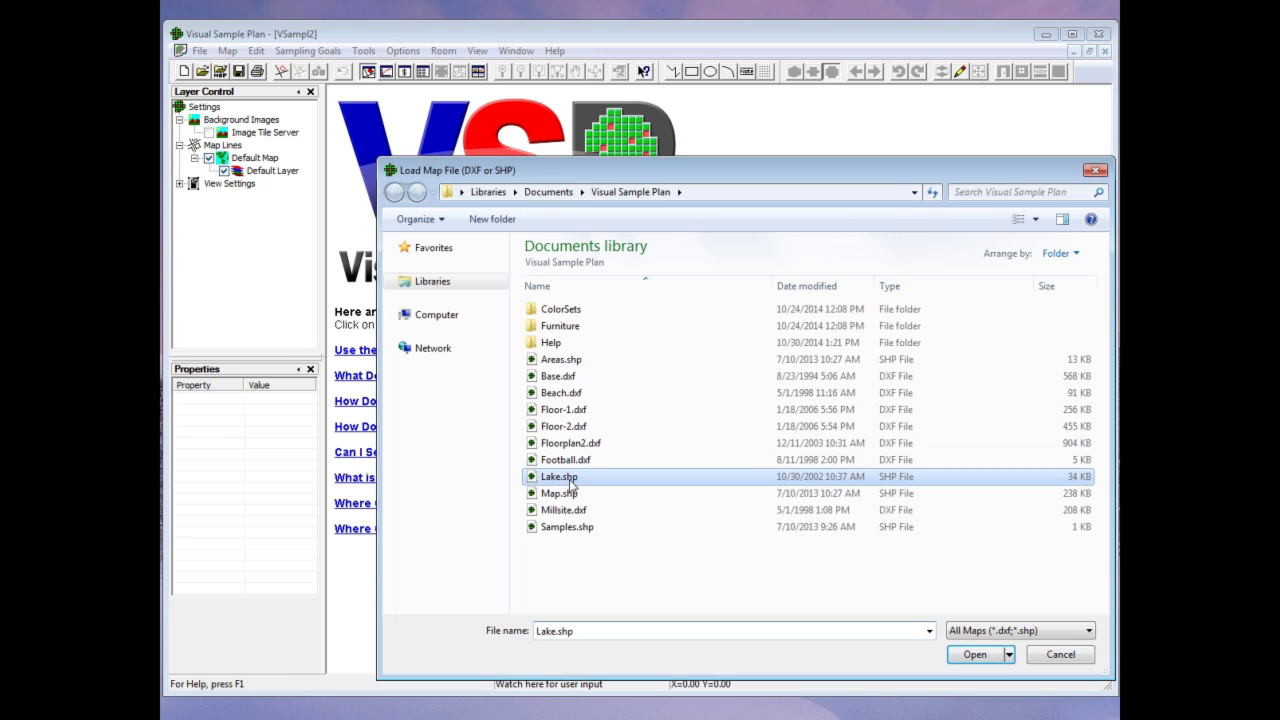
left_click(975, 655)
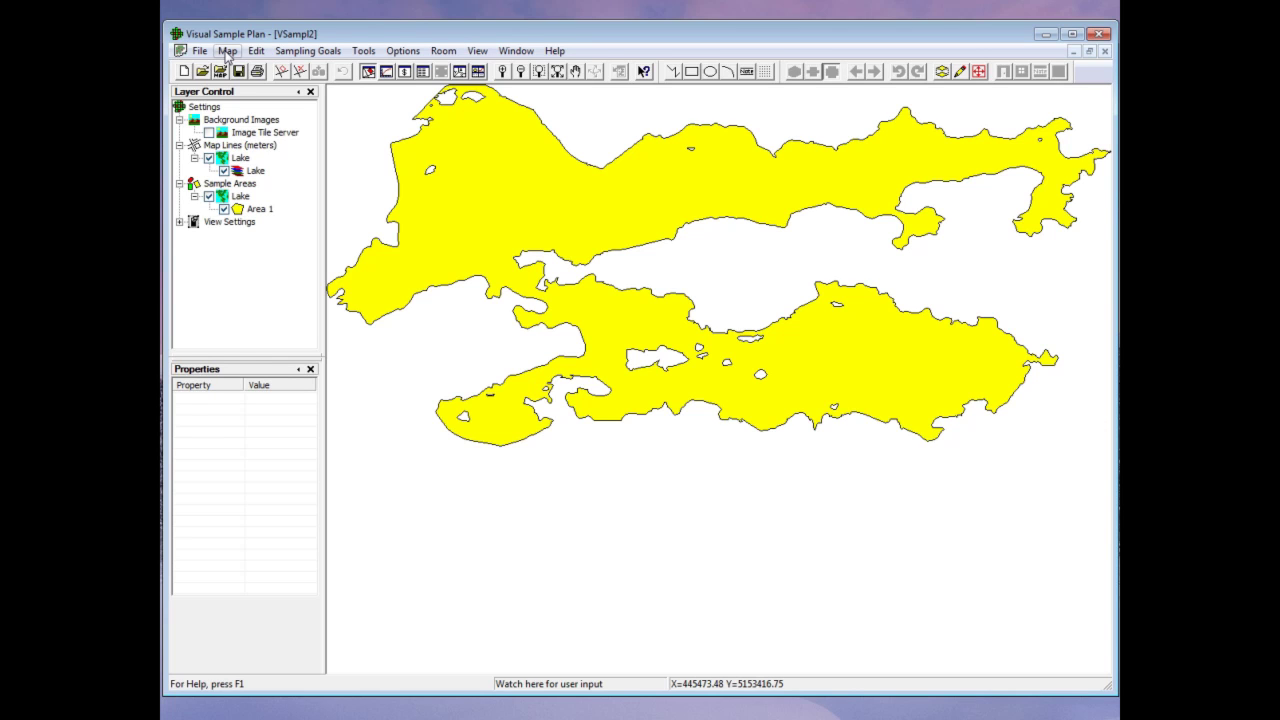
left_click(228, 53)
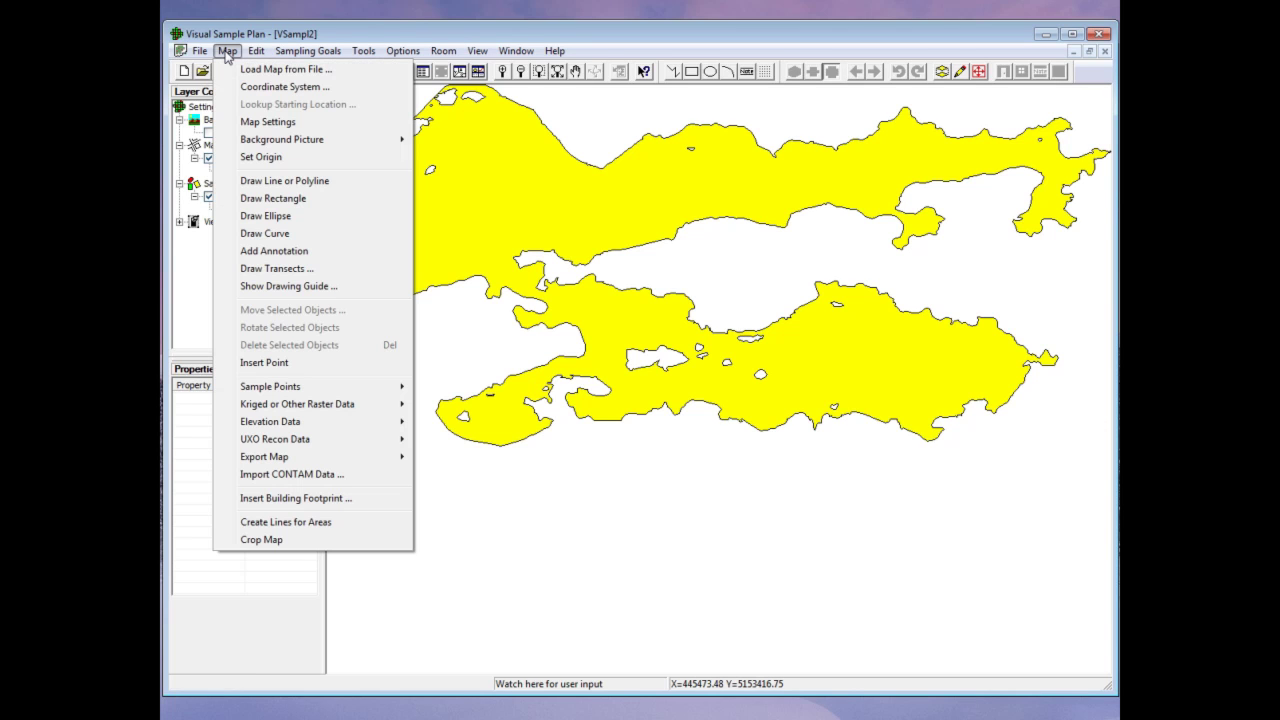
left_click(282, 88)
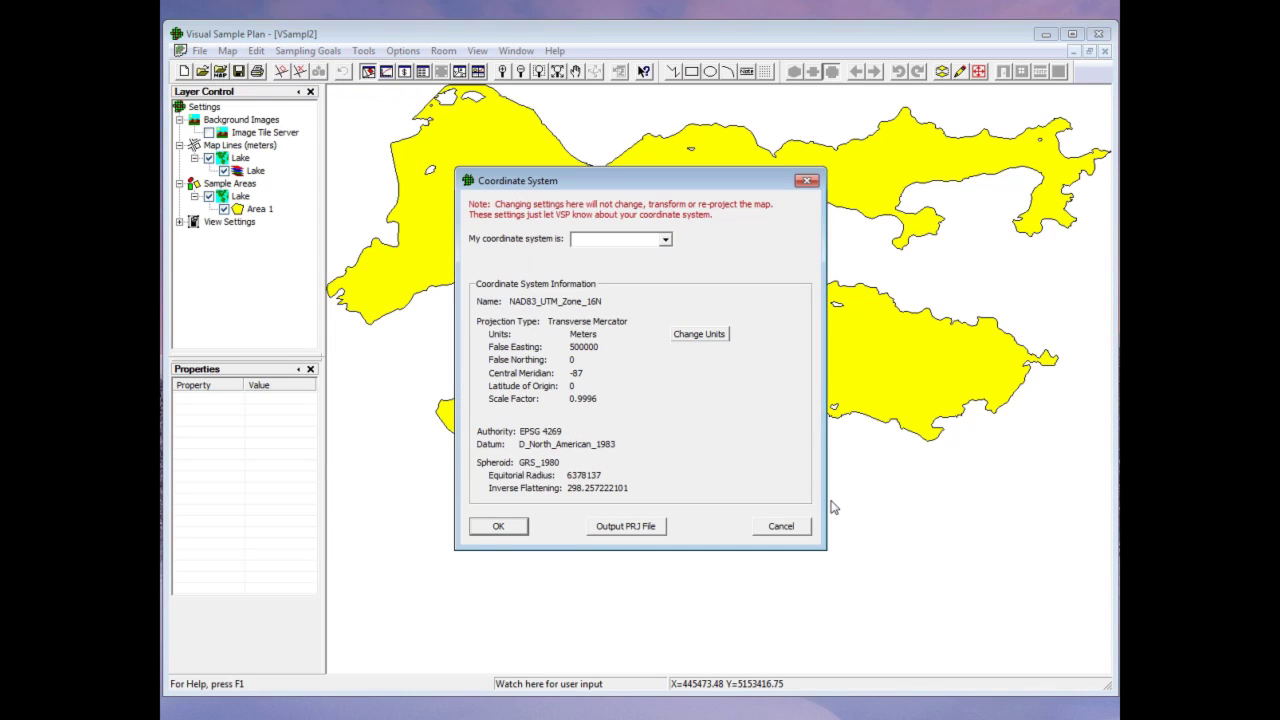
left_click(808, 182)
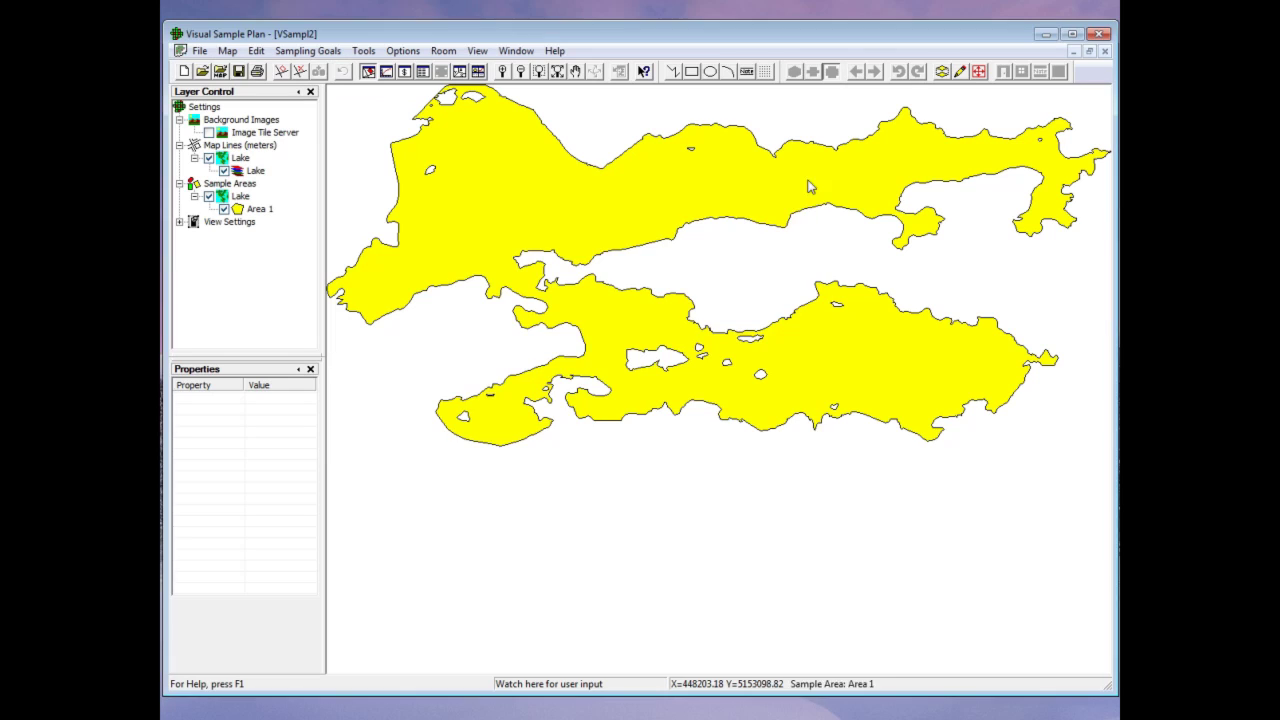